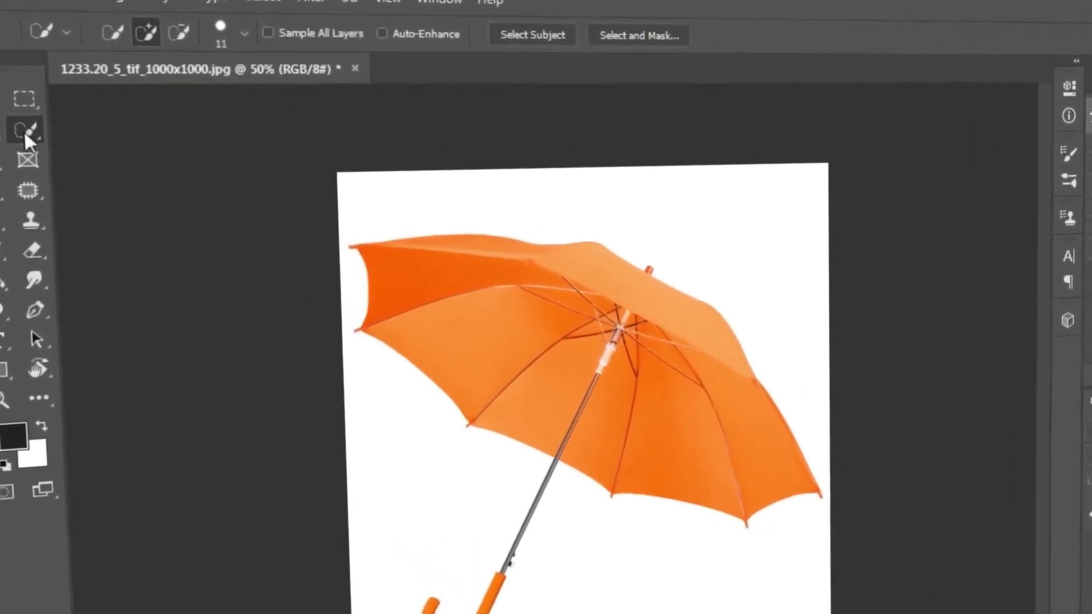
Step: Brush-select the umbrella's white background with Quick Selection, then invert the selection
{"action": "right_click", "coordinate": [41, 104]}
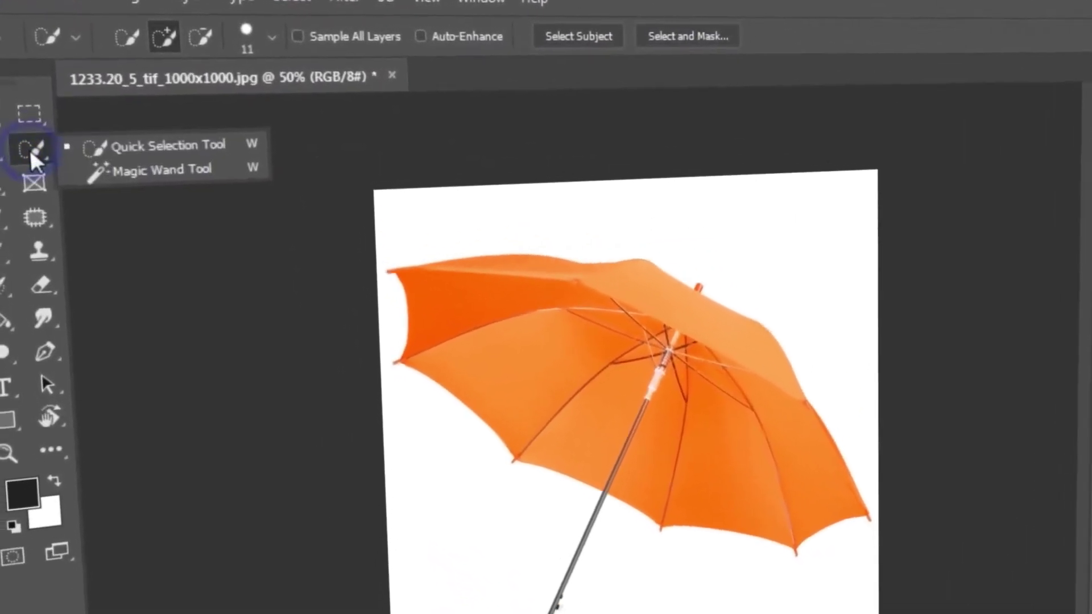
{"action": "left_click", "coordinate": [180, 159]}
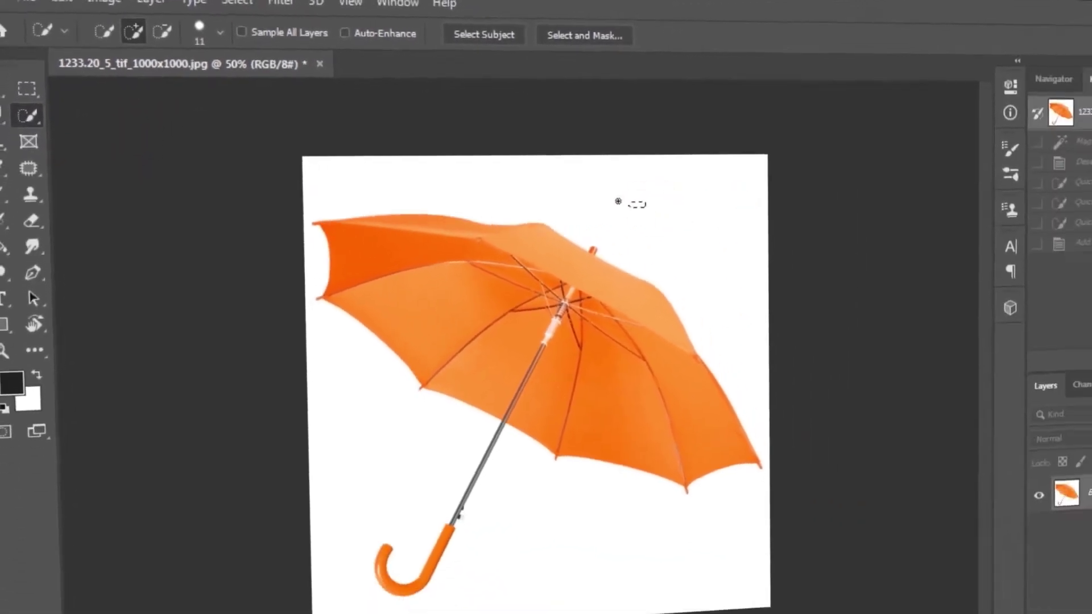
{"action": "left_click_drag", "start_coordinate": [617, 201], "coordinate": [267, 268]}
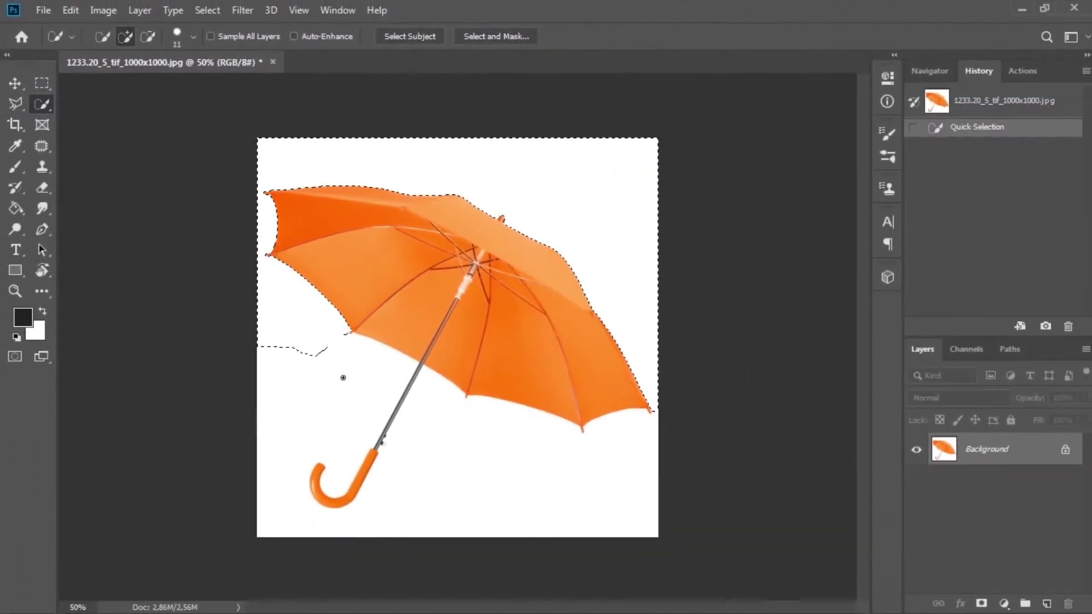
{"action": "left_click_drag", "start_coordinate": [343, 377], "coordinate": [402, 500]}
{"action": "left_click_drag", "start_coordinate": [448, 427], "coordinate": [559, 488]}
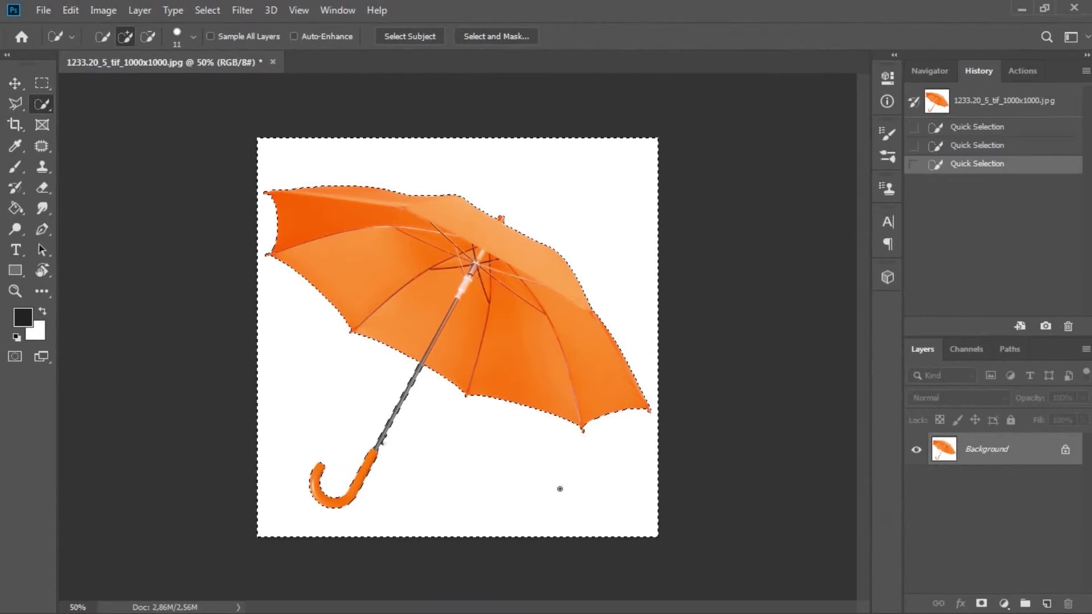
{"action": "right_click", "coordinate": [599, 236]}
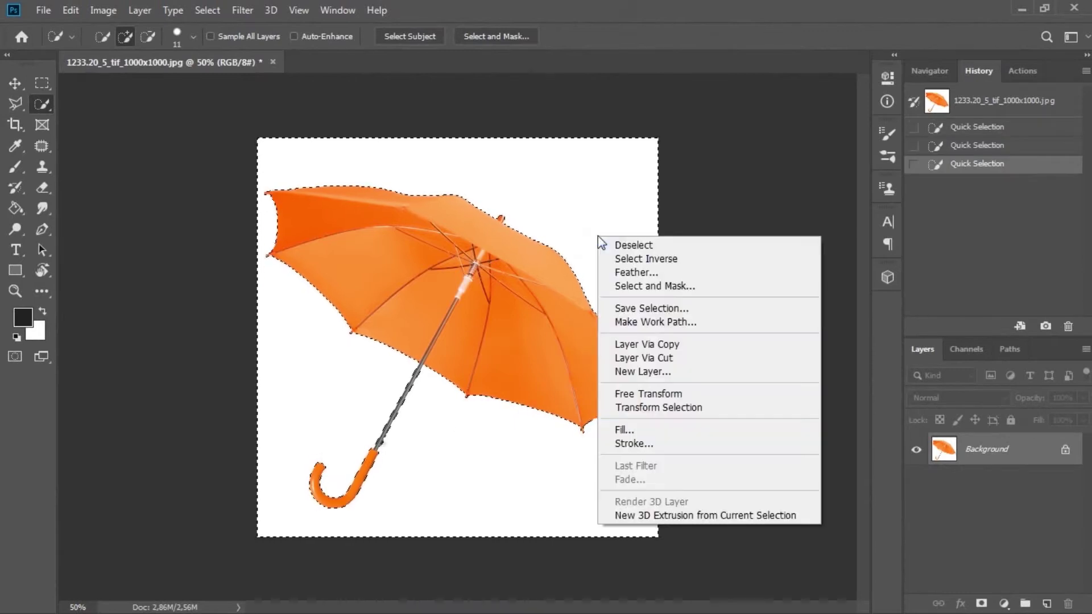
{"action": "left_click", "coordinate": [641, 260]}
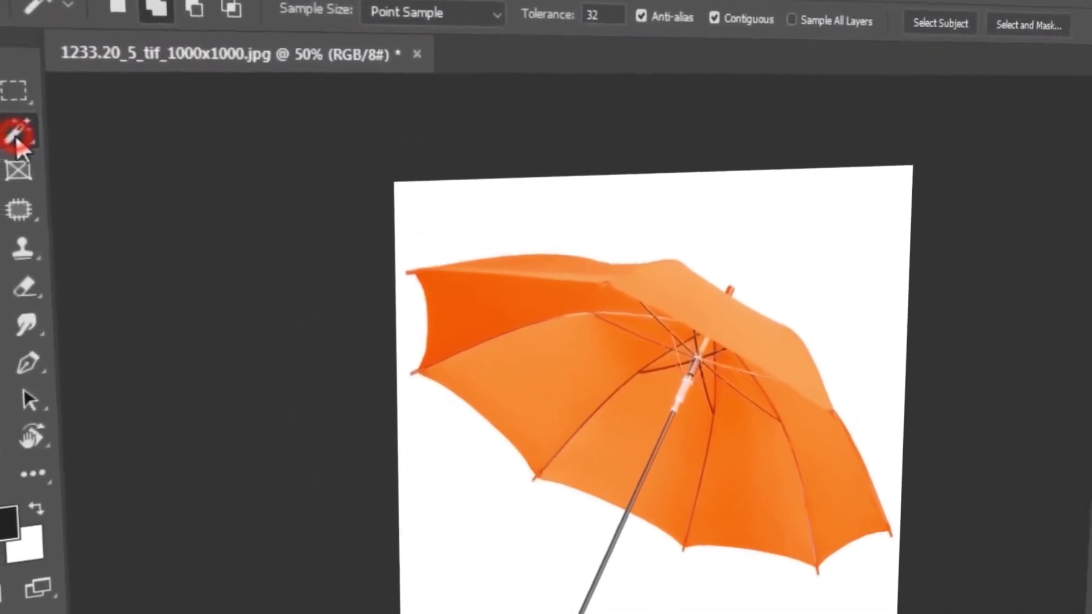
Step: Reselect the white background with the Magic Wand, invert it, and add a layer mask
{"action": "right_click", "coordinate": [42, 104]}
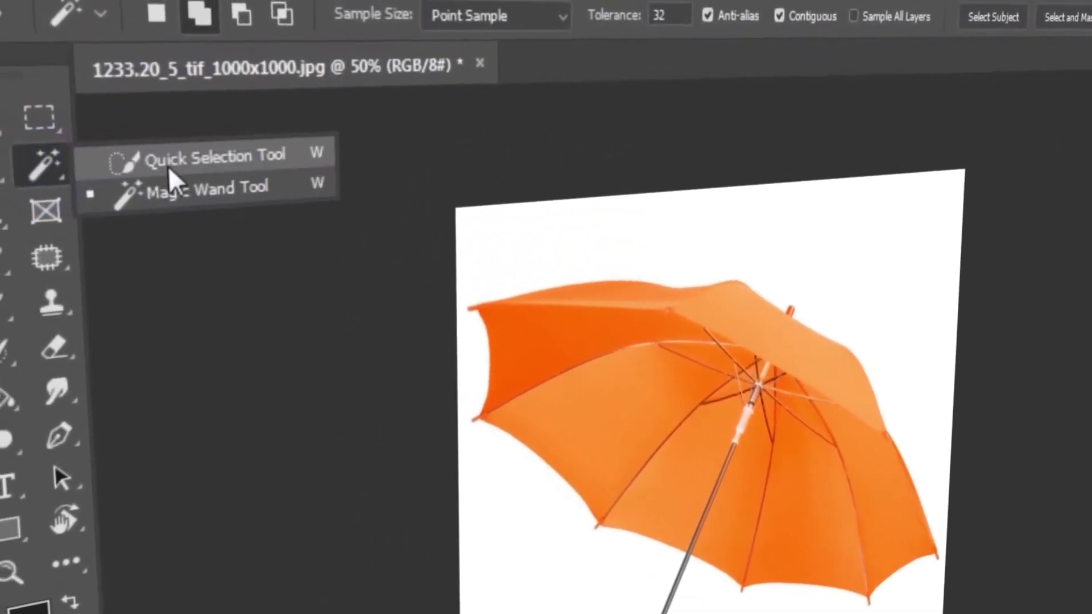
{"action": "left_click", "coordinate": [197, 205]}
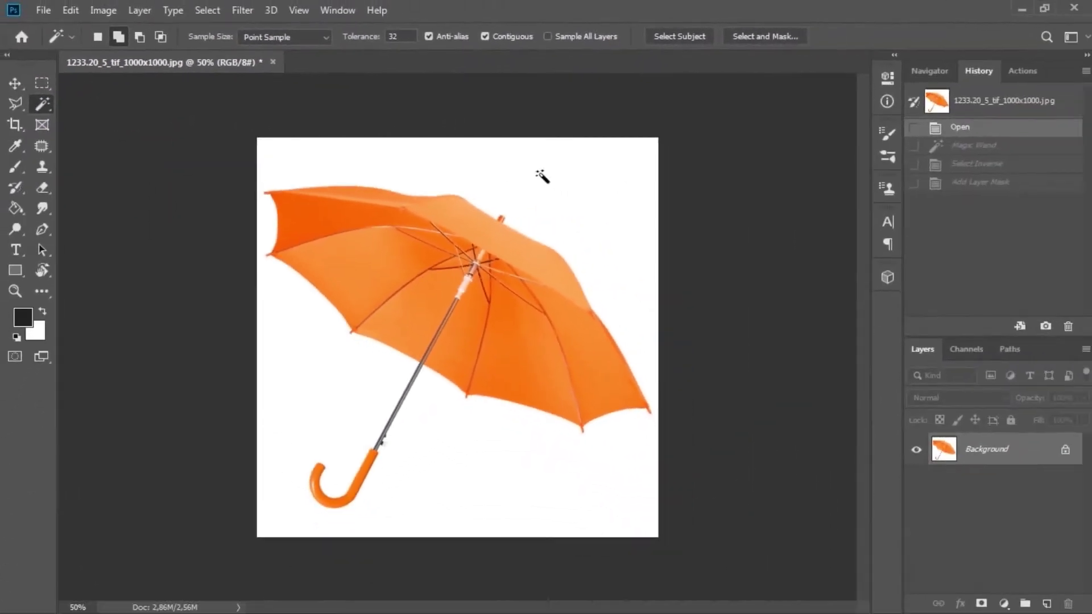
{"action": "left_click", "coordinate": [541, 177]}
{"action": "right_click", "coordinate": [550, 182]}
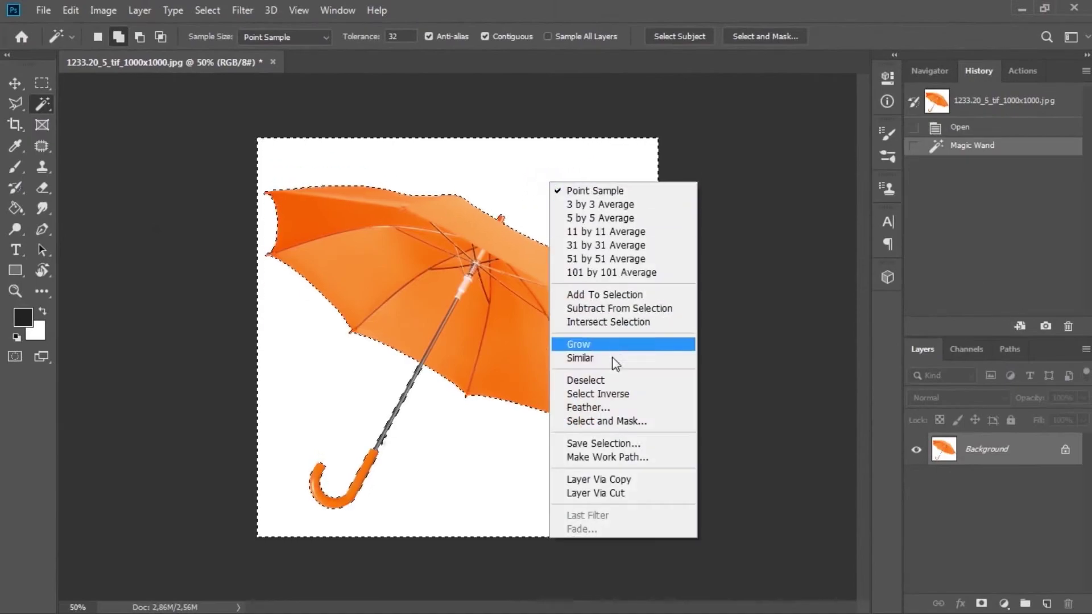
{"action": "left_click", "coordinate": [615, 393]}
{"action": "left_click", "coordinate": [981, 603]}
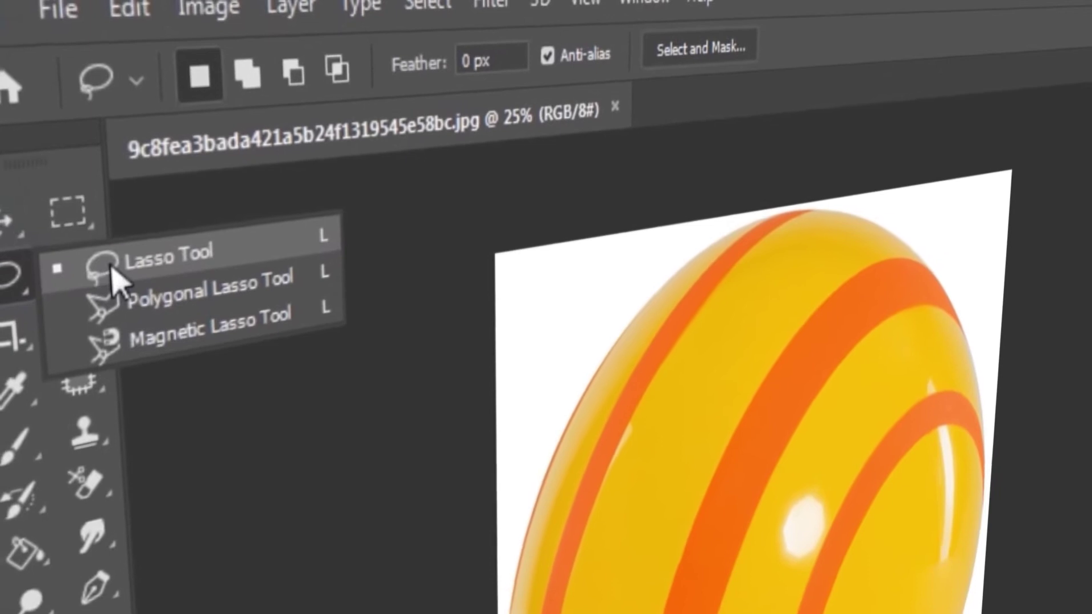
Step: Trace around the striped ball with the Lasso, invert the selection, and add a layer mask
{"action": "left_click", "coordinate": [60, 212]}
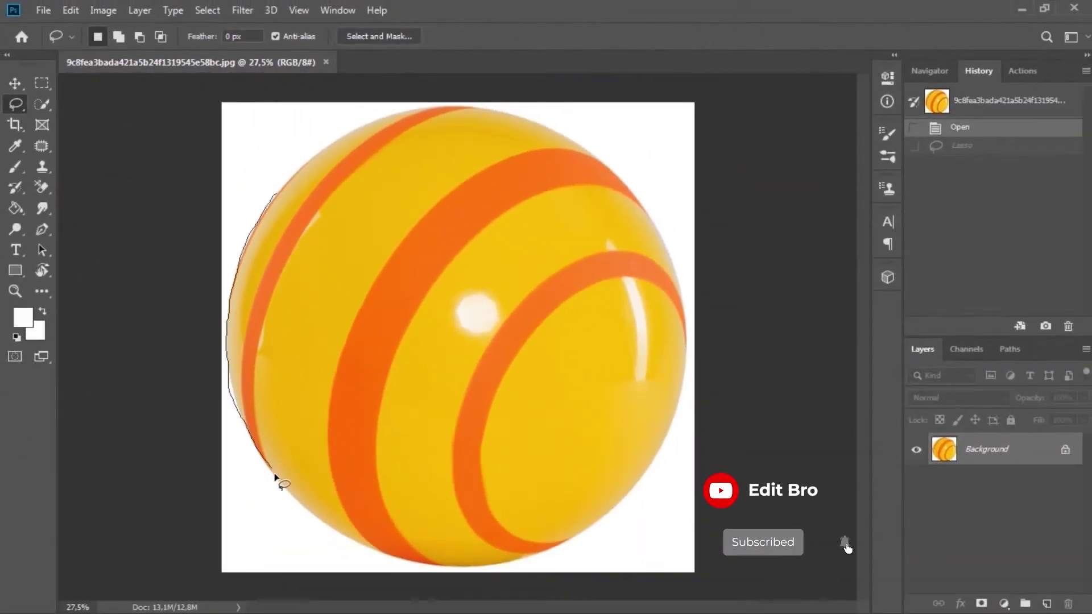
{"action": "mouse_move", "coordinate": [456, 567]}
{"action": "left_mouse_down"}
{"action": "mouse_move", "coordinate": [605, 524]}
{"action": "mouse_move", "coordinate": [670, 435]}
{"action": "left_mouse_up"}
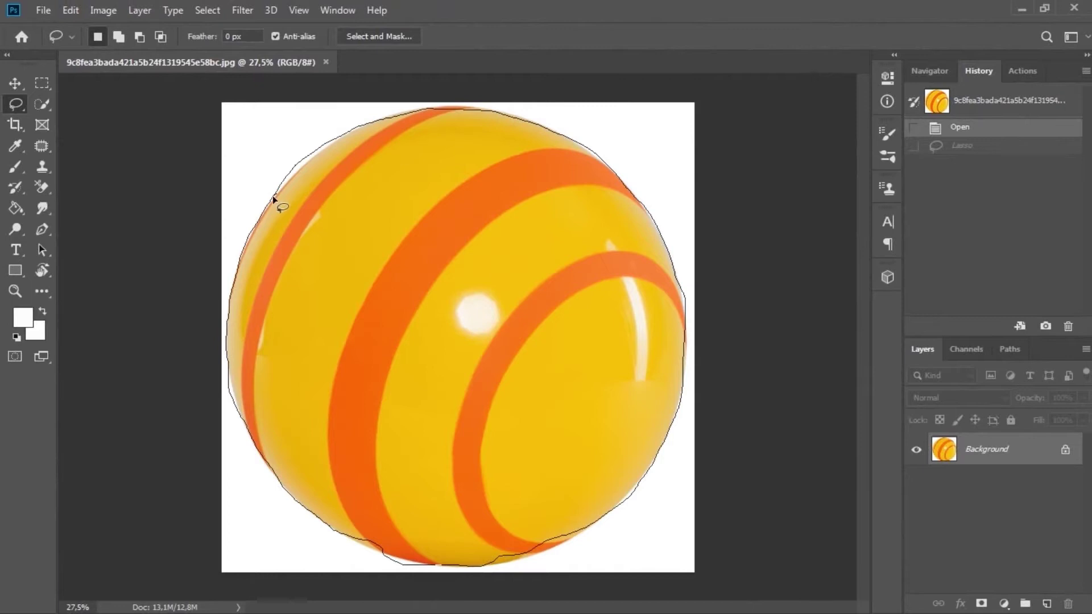
{"action": "left_click_drag", "start_coordinate": [273, 200], "coordinate": [324, 326]}
{"action": "key", "text": "ctrl+shift+i"}
{"action": "key", "text": "ctrl+shift+i"}
{"action": "left_click", "coordinate": [1003, 603]}
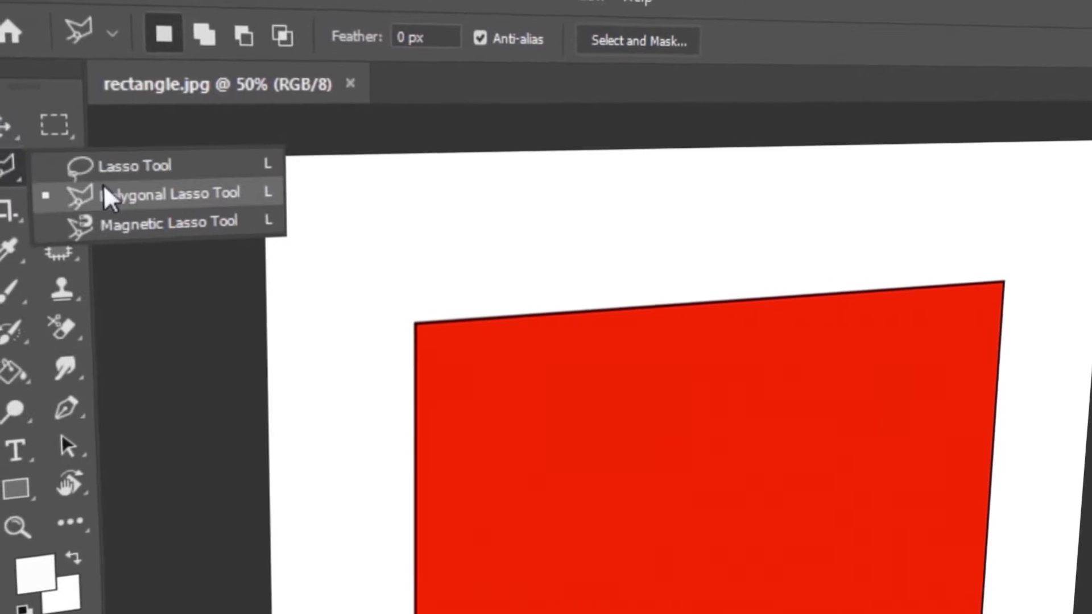
Step: Outline the red rectangle with the Polygonal Lasso and invert the selection
{"action": "left_click", "coordinate": [114, 197]}
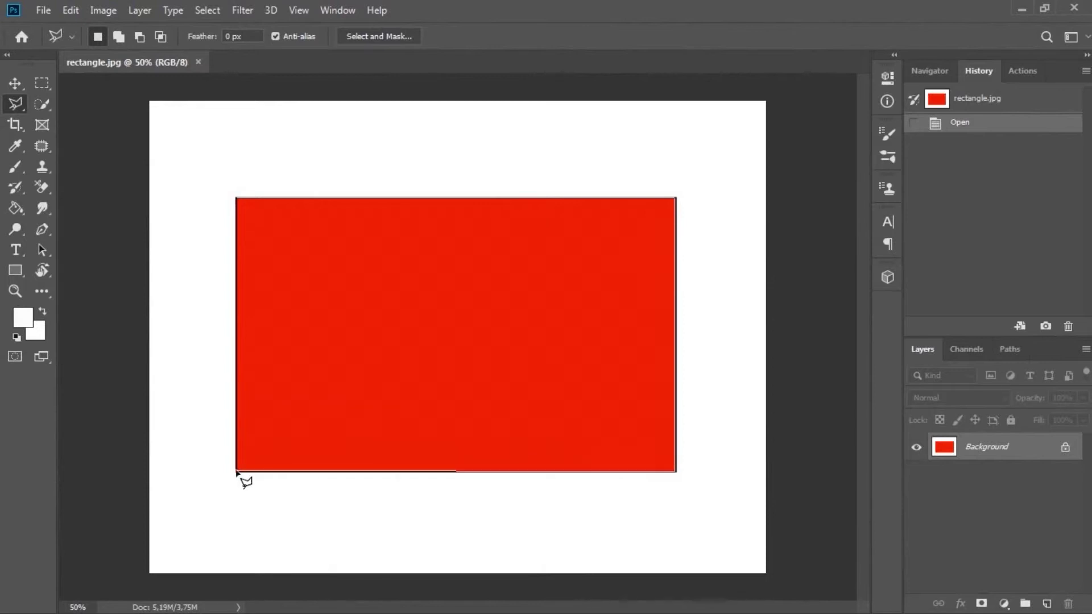
{"action": "left_click", "coordinate": [237, 200]}
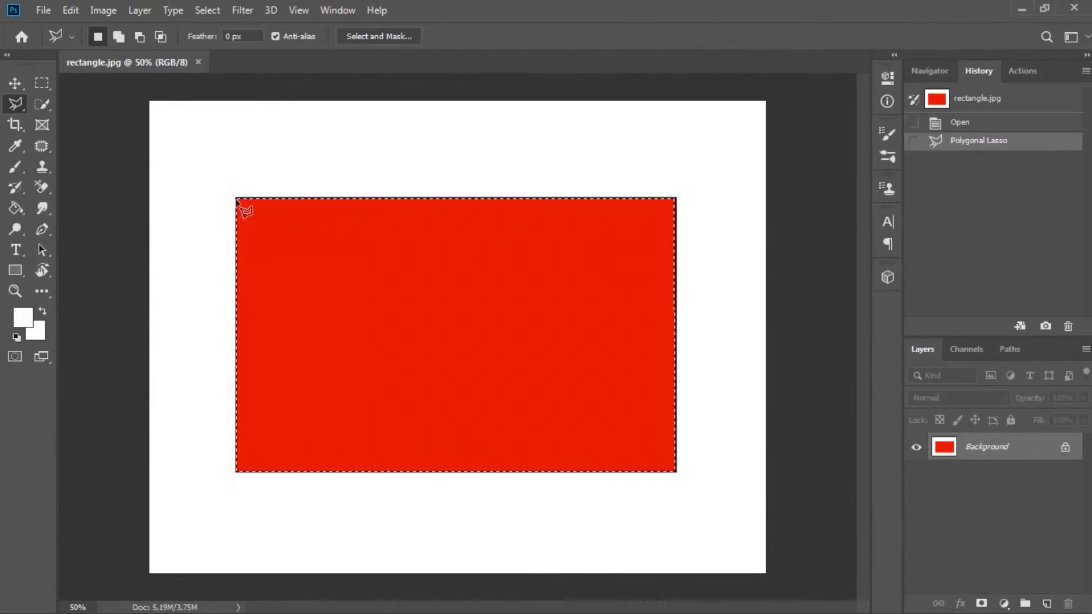
{"action": "key", "text": "ctrl+shift+i"}
{"action": "key", "text": "ctrl+shift+i"}
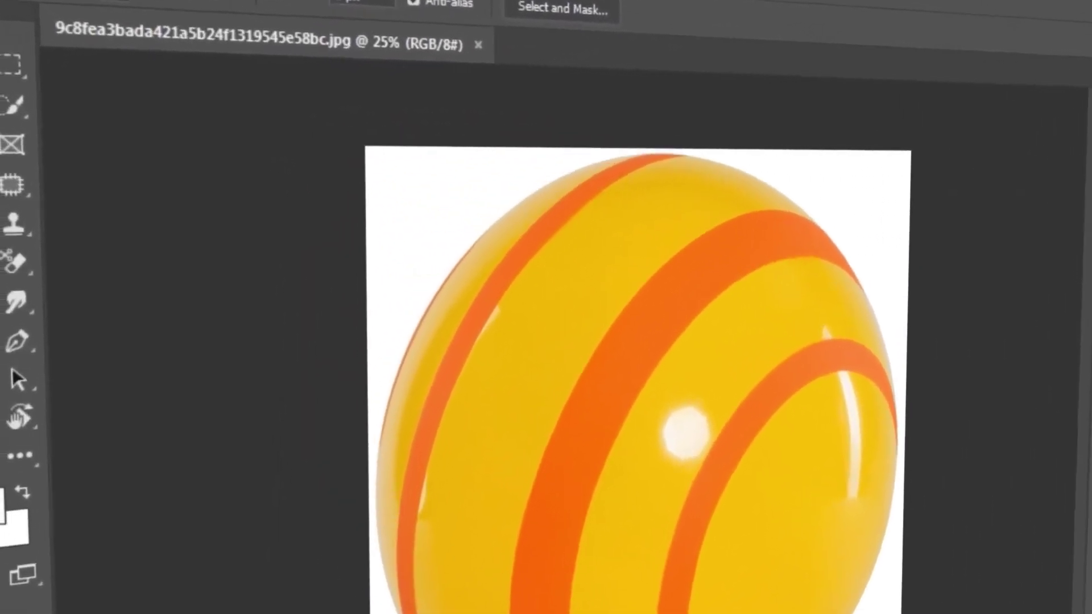
Step: Outline the ball with the Magnetic Lasso and mask out its white background
{"action": "right_click", "coordinate": [13, 128]}
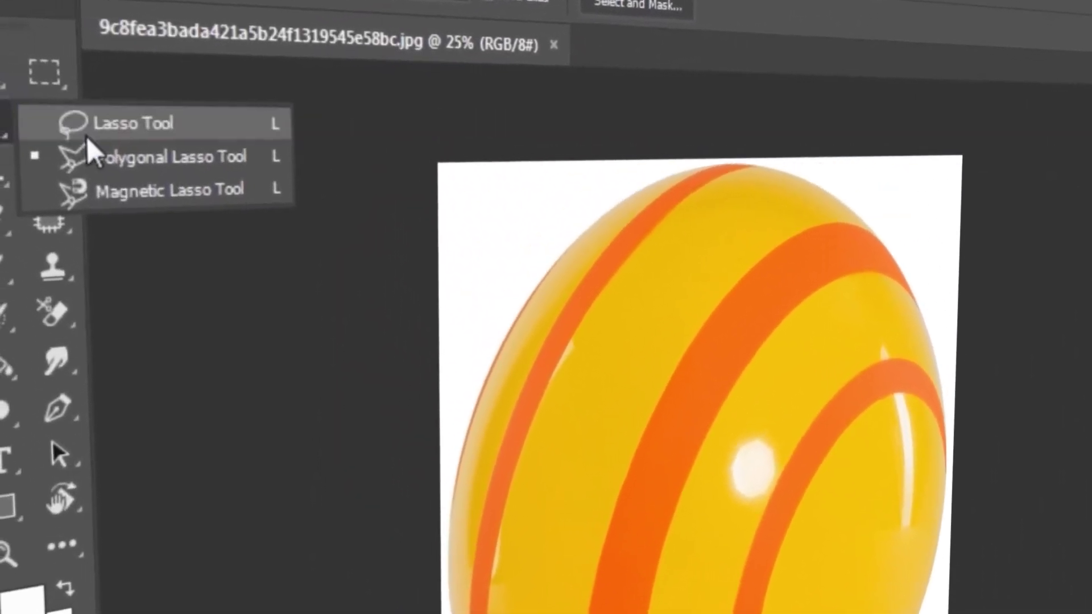
{"action": "left_click", "coordinate": [149, 198]}
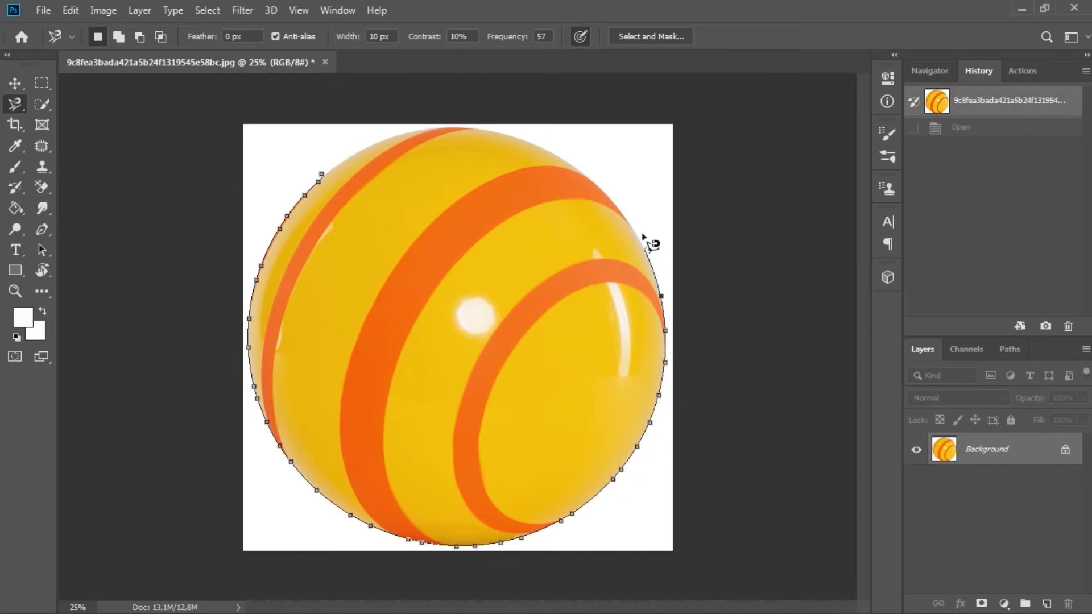
{"action": "left_click", "coordinate": [331, 184]}
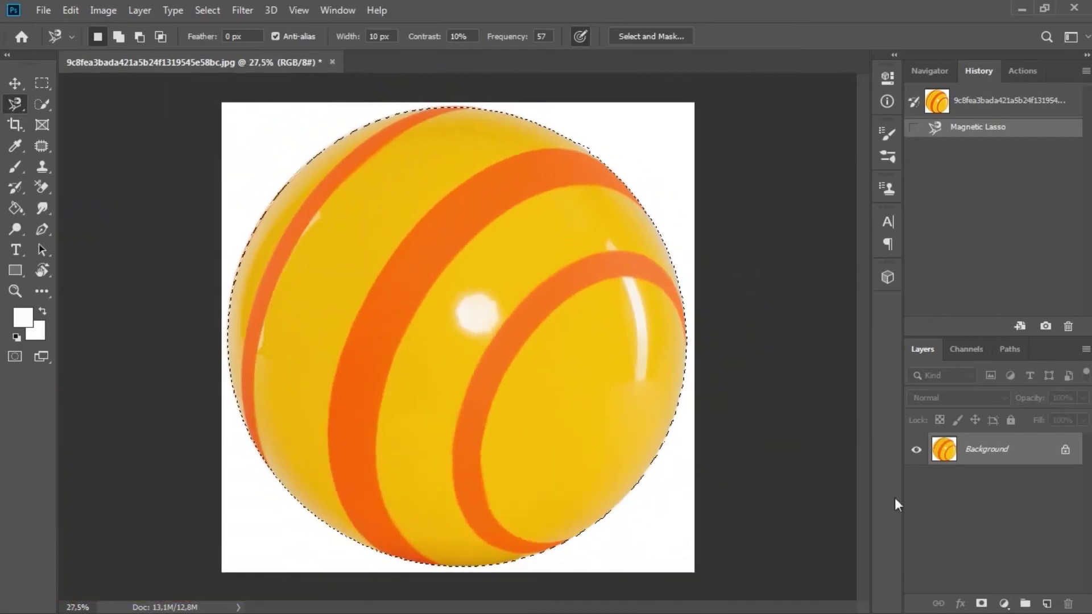
{"action": "left_click", "coordinate": [980, 605]}
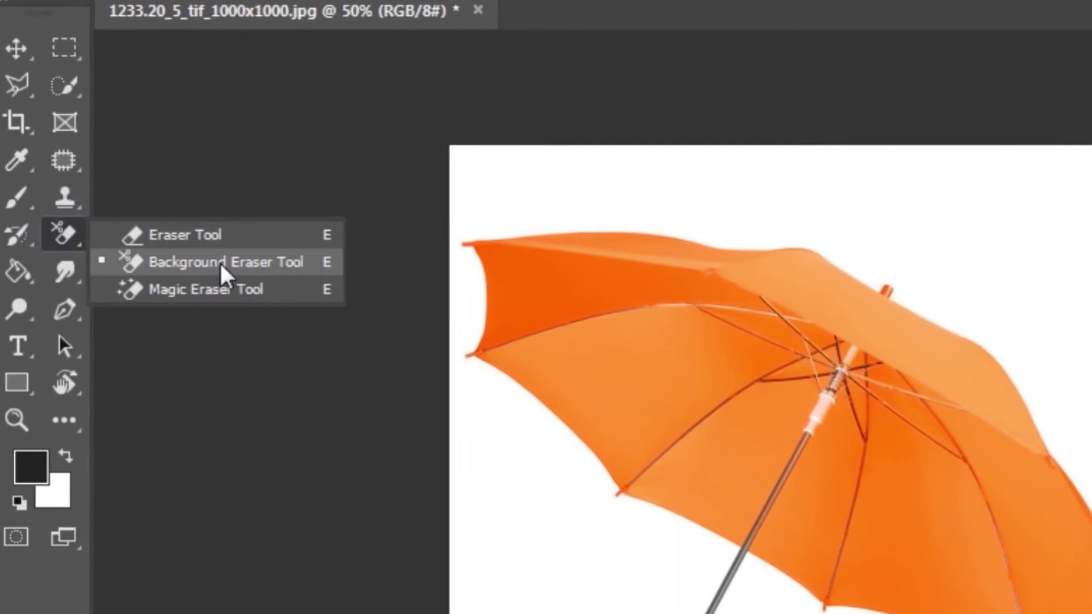
Step: Set the Background Eraser to a 100 px brush, 21% tolerance, with Protect Foreground Color on
{"action": "left_click", "coordinate": [224, 271]}
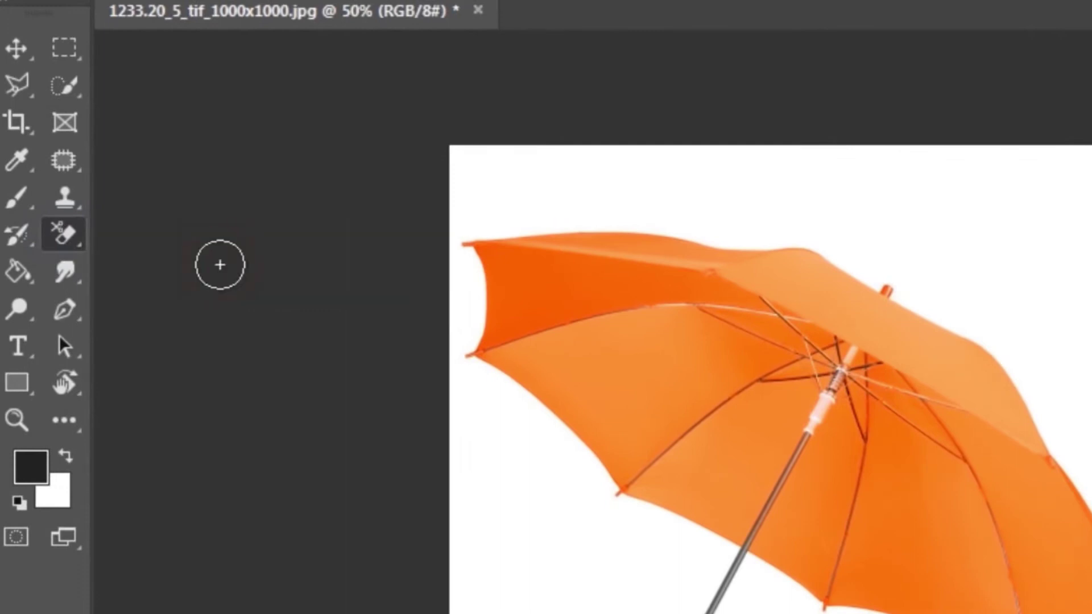
{"action": "left_click", "coordinate": [197, 58]}
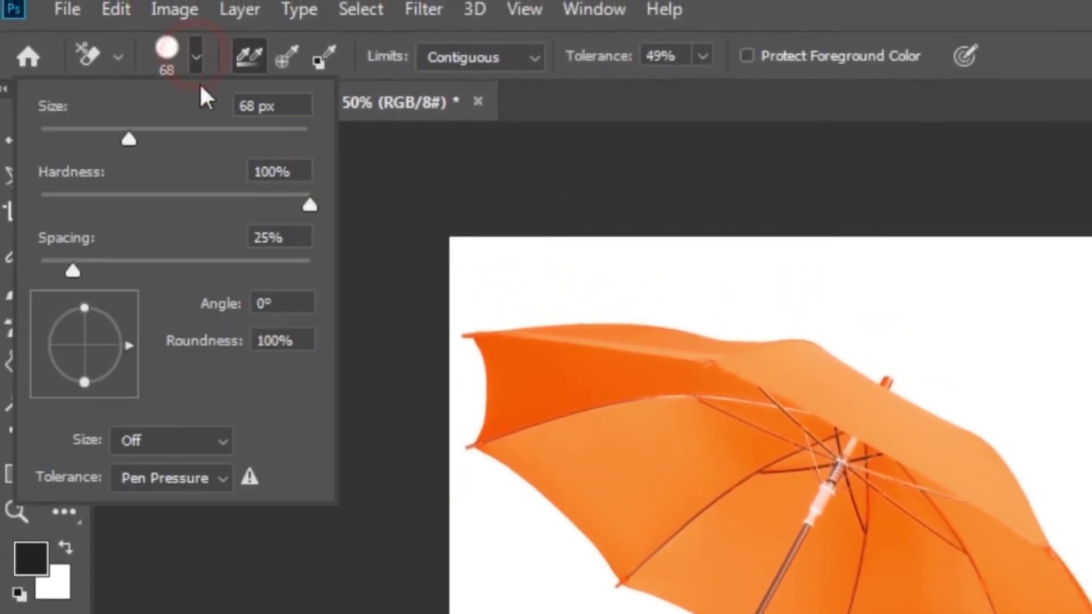
{"action": "left_click_drag", "start_coordinate": [143, 139], "coordinate": [171, 140]}
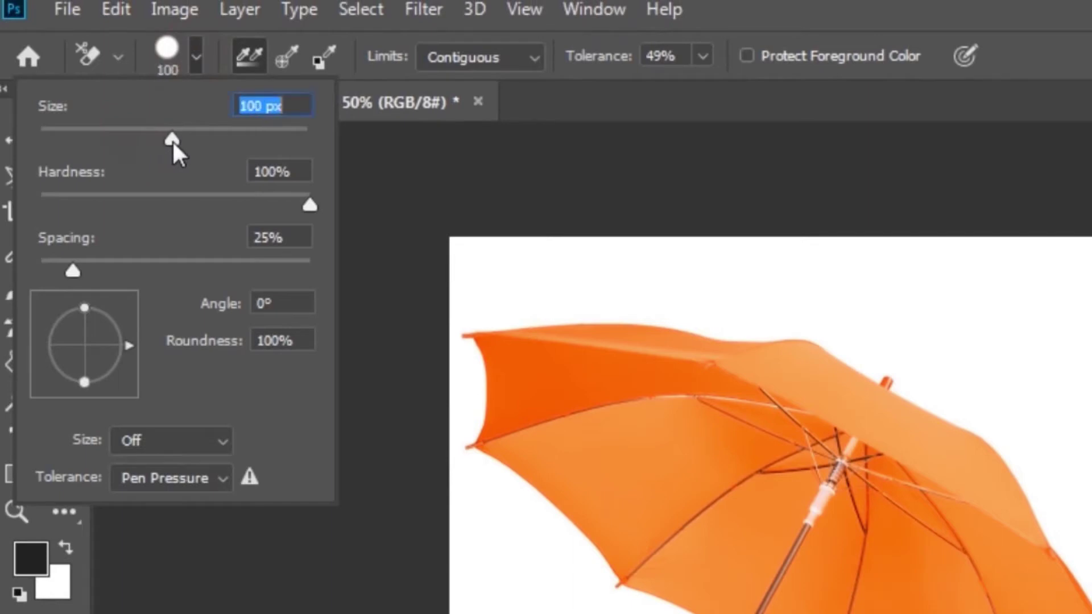
{"action": "left_click", "coordinate": [390, 44]}
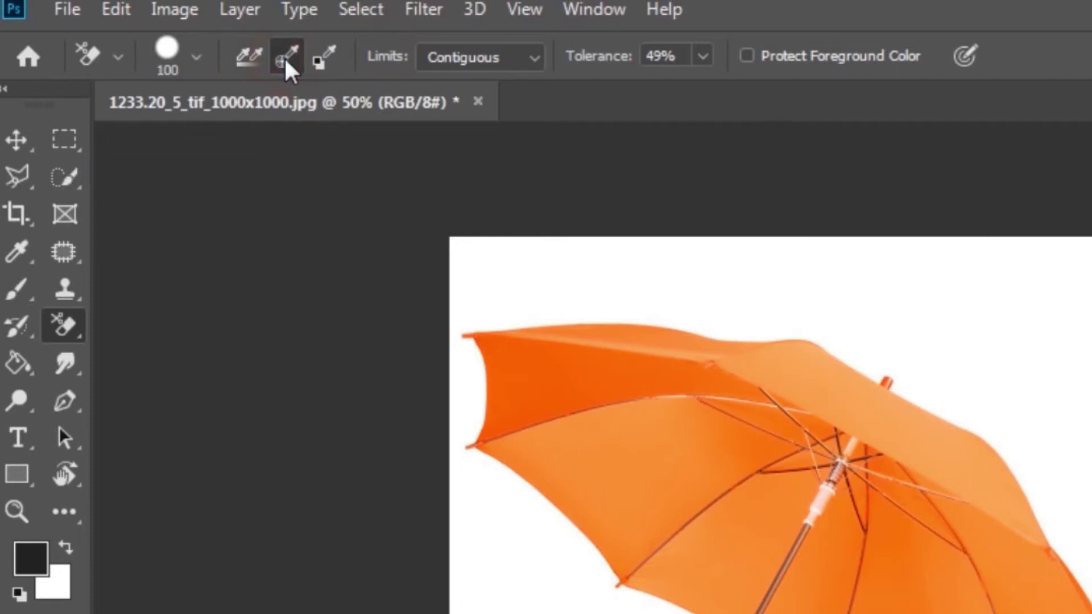
{"action": "left_click", "coordinate": [701, 58]}
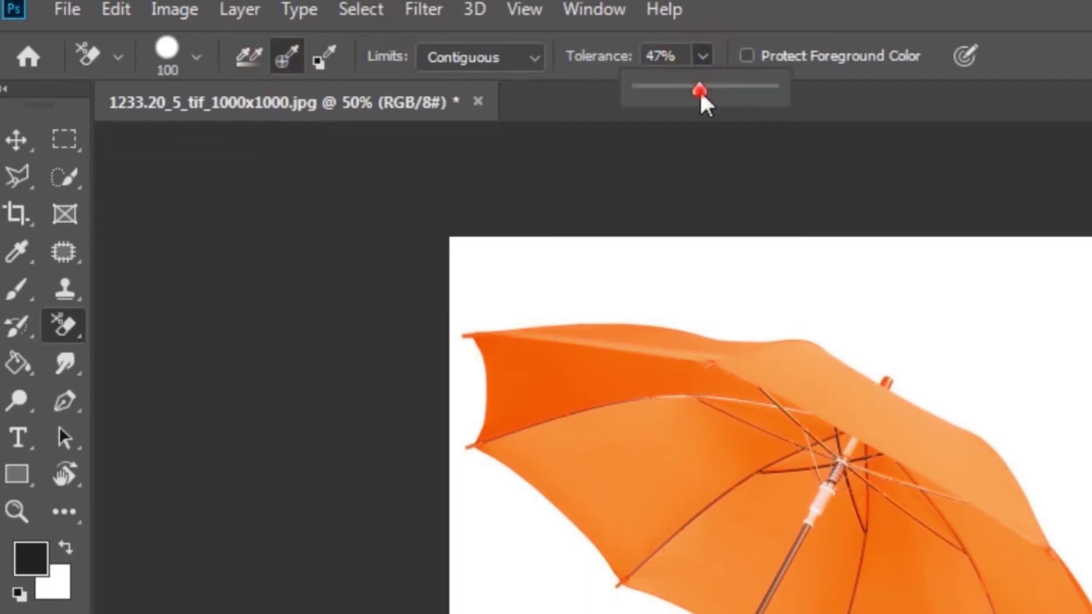
{"action": "left_click", "coordinate": [702, 59]}
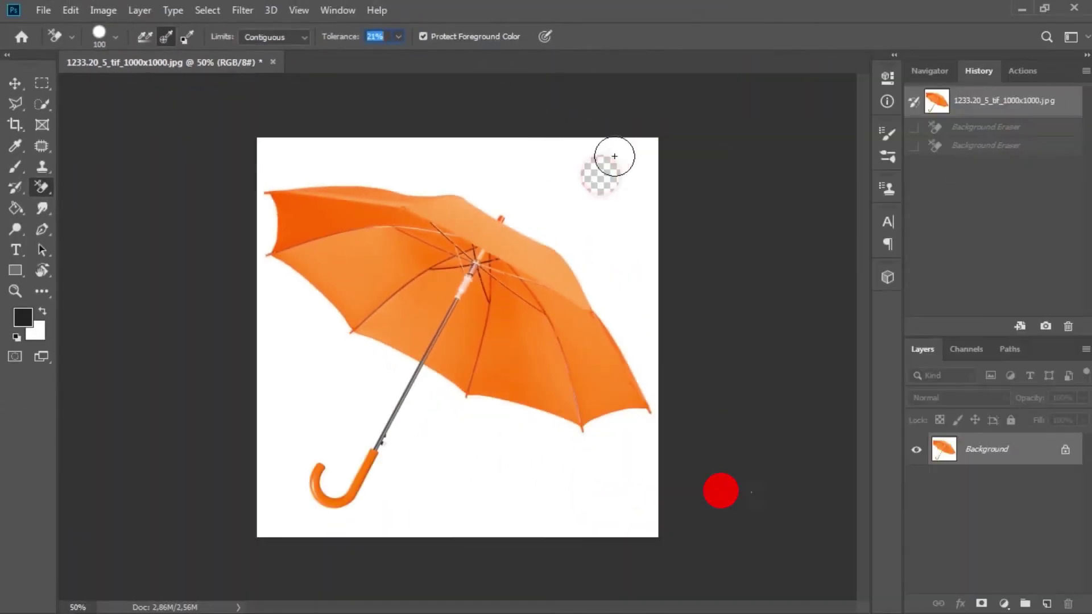
Step: Erase the white along the umbrella's top, left, bottom and right edges
{"action": "left_click_drag", "start_coordinate": [614, 157], "coordinate": [453, 192]}
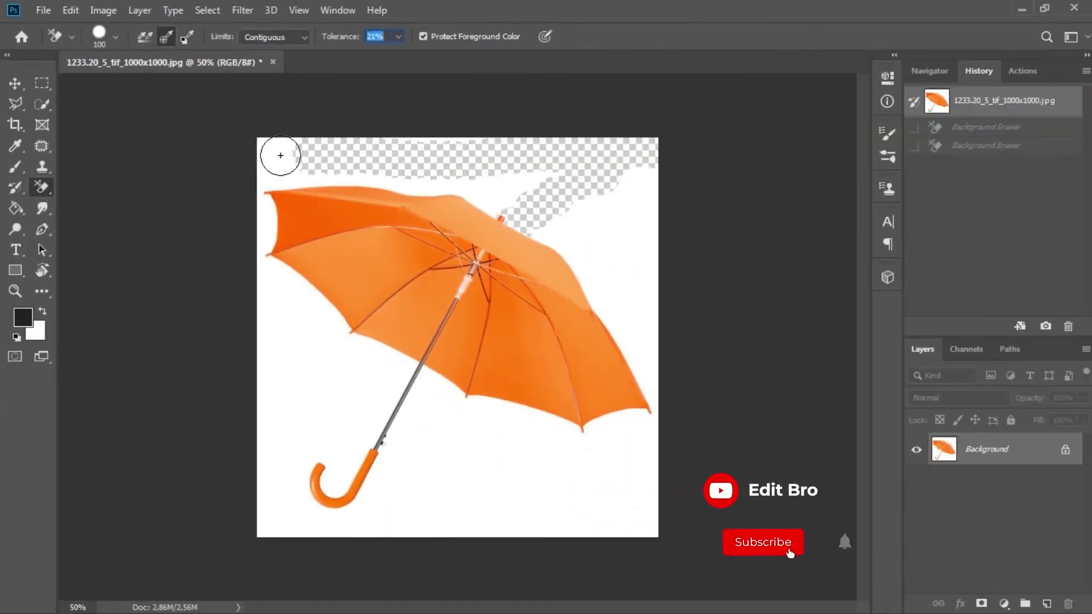
{"action": "mouse_move", "coordinate": [283, 216]}
{"action": "left_mouse_down"}
{"action": "mouse_move", "coordinate": [416, 501]}
{"action": "mouse_move", "coordinate": [267, 438]}
{"action": "mouse_move", "coordinate": [360, 349]}
{"action": "left_mouse_up"}
{"action": "left_click_drag", "start_coordinate": [452, 452], "coordinate": [625, 420]}
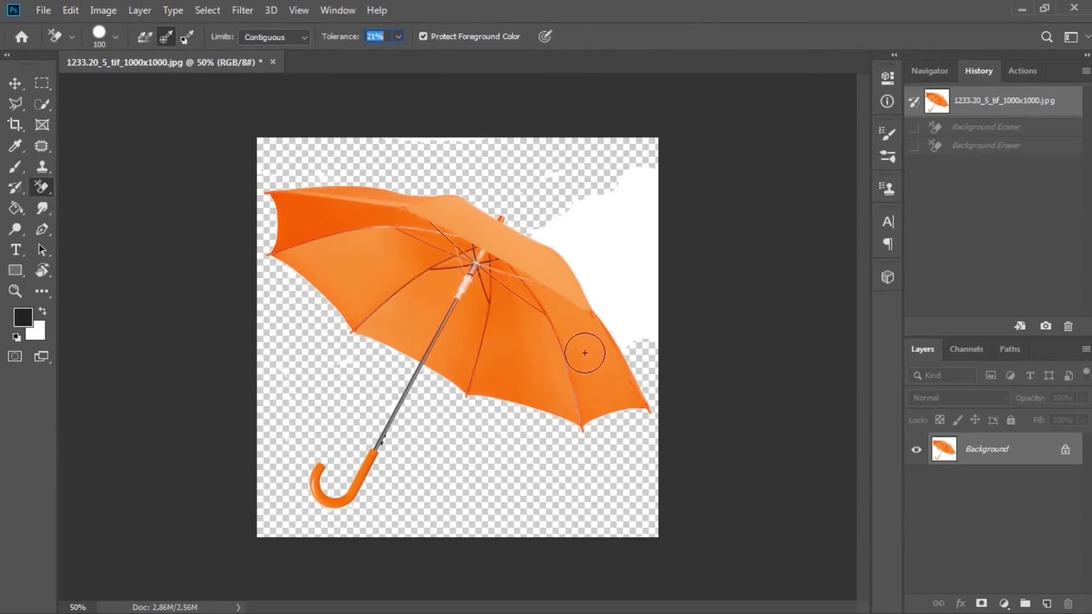
{"action": "left_click_drag", "start_coordinate": [656, 227], "coordinate": [552, 201]}
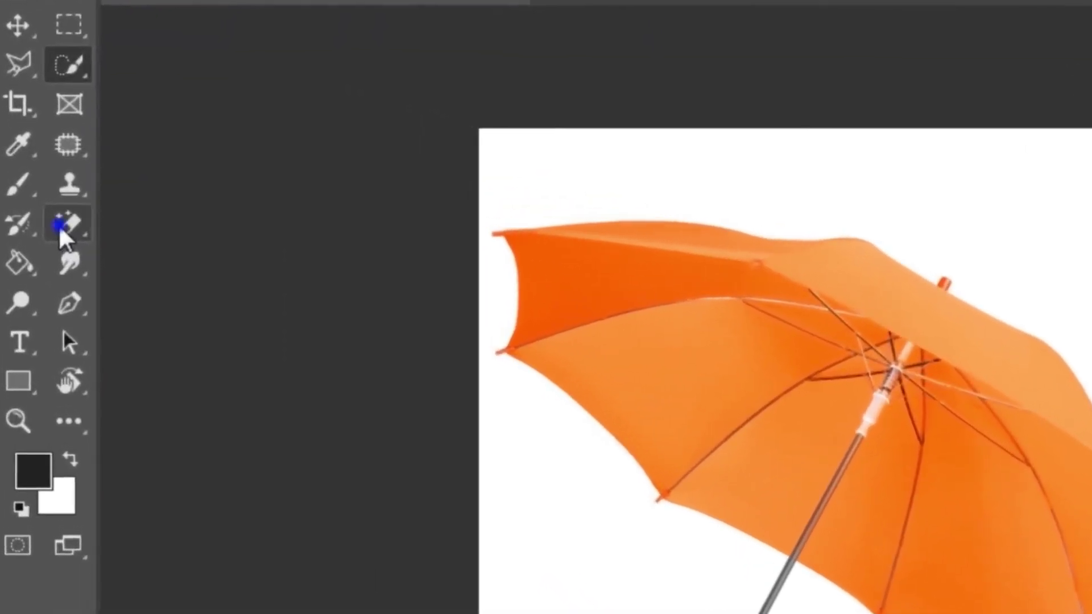
Step: Erase the umbrella's whole white background with one Magic Eraser click
{"action": "right_click", "coordinate": [41, 187]}
{"action": "left_click", "coordinate": [204, 289]}
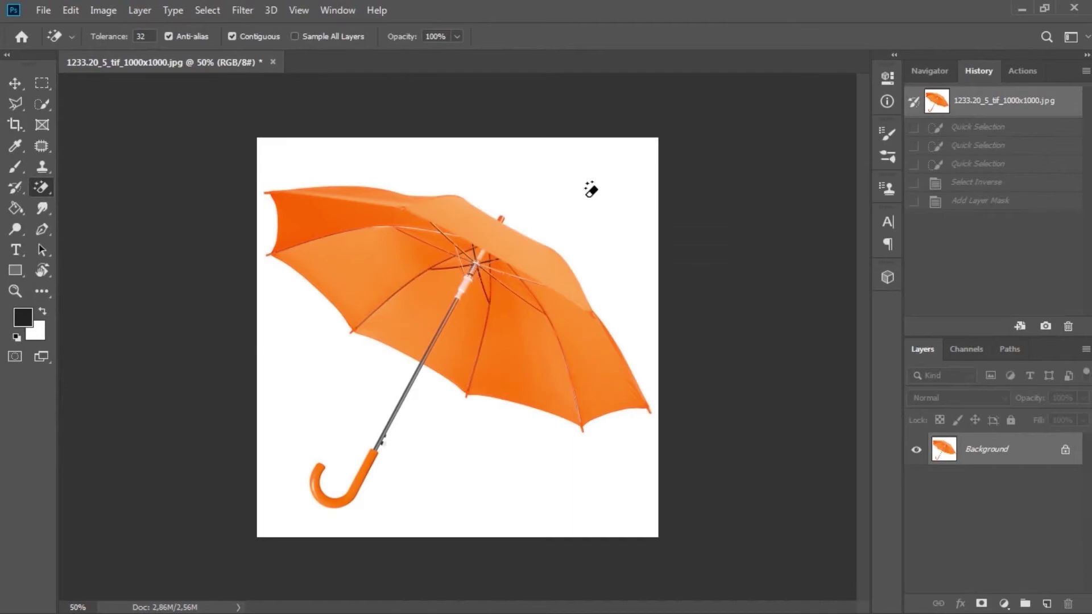
{"action": "left_click", "coordinate": [588, 186]}
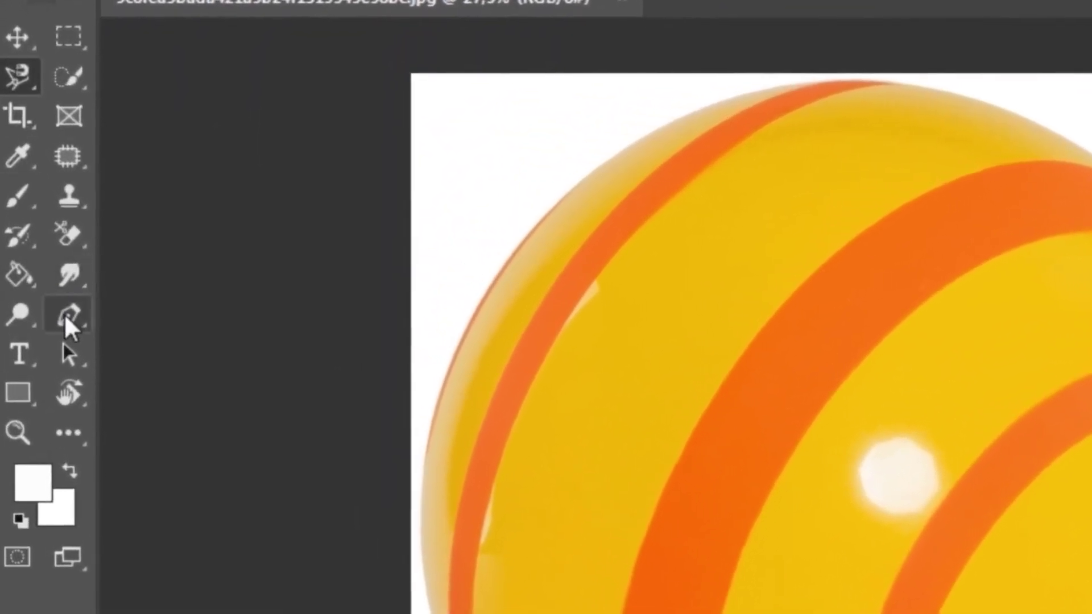
Step: Place curved Pen anchors along the ball's left and lower edges
{"action": "left_click", "coordinate": [64, 311]}
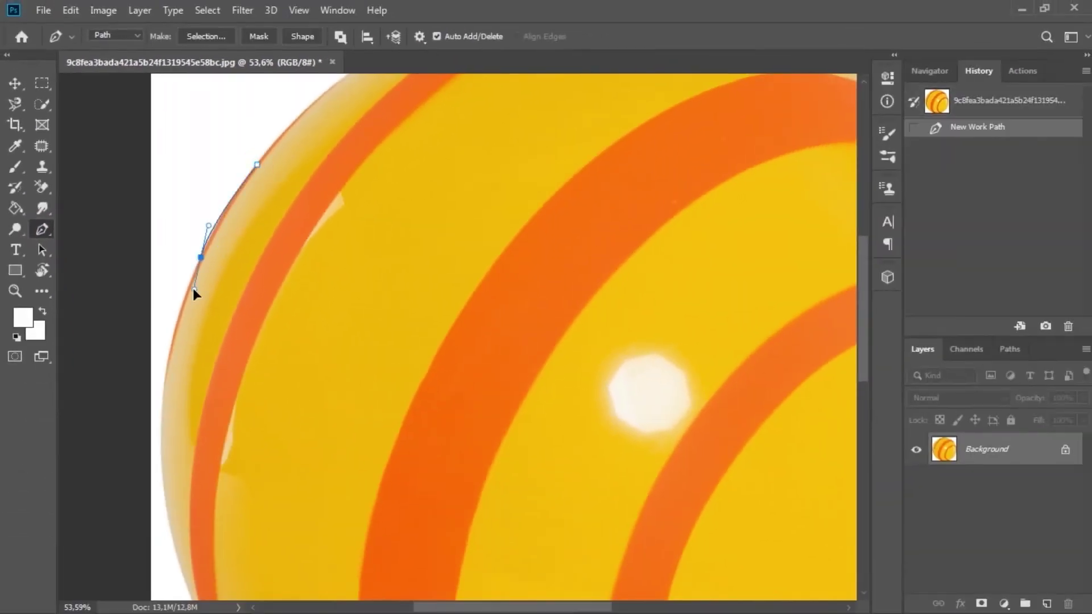
{"action": "left_click_drag", "start_coordinate": [194, 287], "coordinate": [192, 290]}
{"action": "left_click_drag", "start_coordinate": [224, 394], "coordinate": [333, 283]}
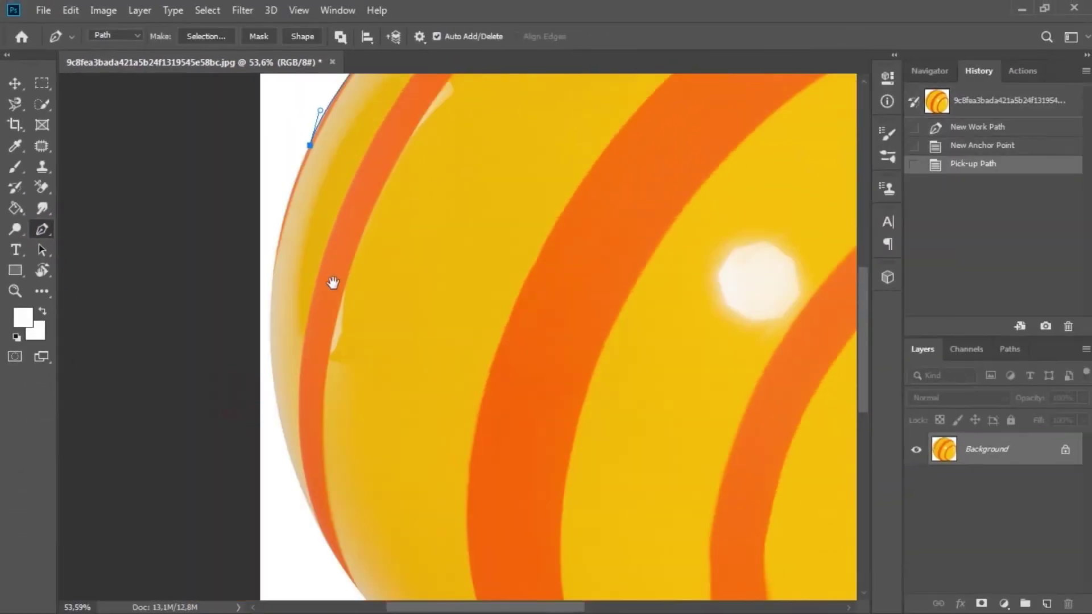
{"action": "left_click_drag", "start_coordinate": [275, 352], "coordinate": [280, 350]}
{"action": "left_click_drag", "start_coordinate": [348, 440], "coordinate": [319, 319]}
{"action": "left_click_drag", "start_coordinate": [271, 353], "coordinate": [285, 373]}
{"action": "left_click_drag", "start_coordinate": [285, 373], "coordinate": [255, 249]}
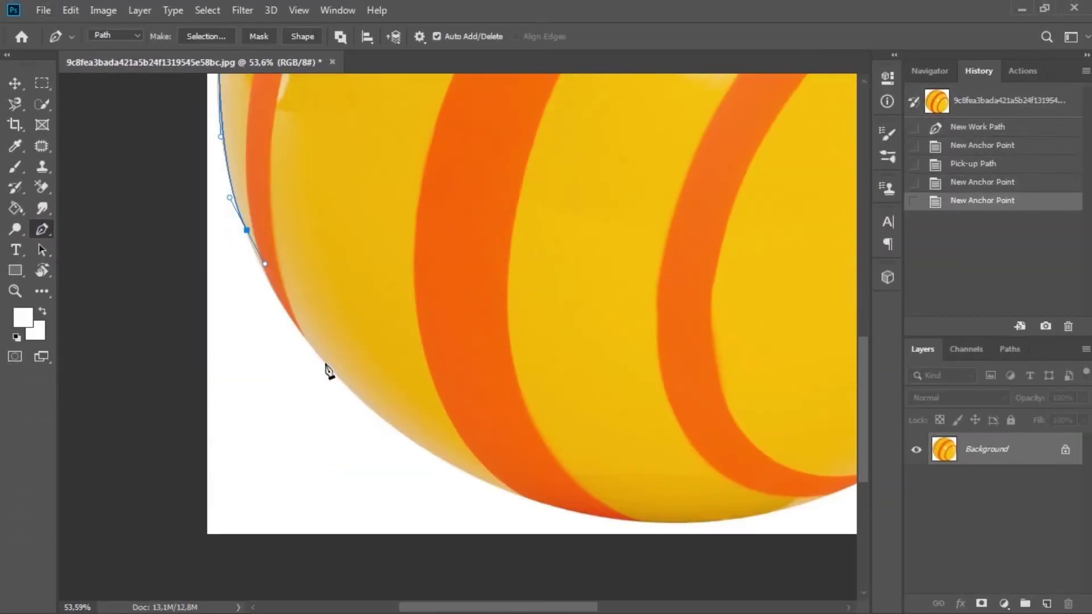
{"action": "mouse_move", "coordinate": [326, 362]}
{"action": "left_mouse_down"}
{"action": "mouse_move", "coordinate": [391, 435]}
{"action": "mouse_move", "coordinate": [212, 239]}
{"action": "left_mouse_up"}
{"action": "mouse_move", "coordinate": [327, 332]}
{"action": "left_mouse_down"}
{"action": "mouse_move", "coordinate": [369, 349]}
{"action": "mouse_move", "coordinate": [532, 351]}
{"action": "mouse_move", "coordinate": [419, 343]}
{"action": "left_mouse_up"}
{"action": "mouse_move", "coordinate": [616, 295]}
{"action": "left_mouse_down"}
{"action": "mouse_move", "coordinate": [585, 324]}
{"action": "mouse_move", "coordinate": [536, 310]}
{"action": "mouse_move", "coordinate": [497, 276]}
{"action": "left_mouse_up"}
Step: Add anchors along the ball's top and upper-left edge and close the path
{"action": "left_click_drag", "start_coordinate": [418, 210], "coordinate": [468, 360]}
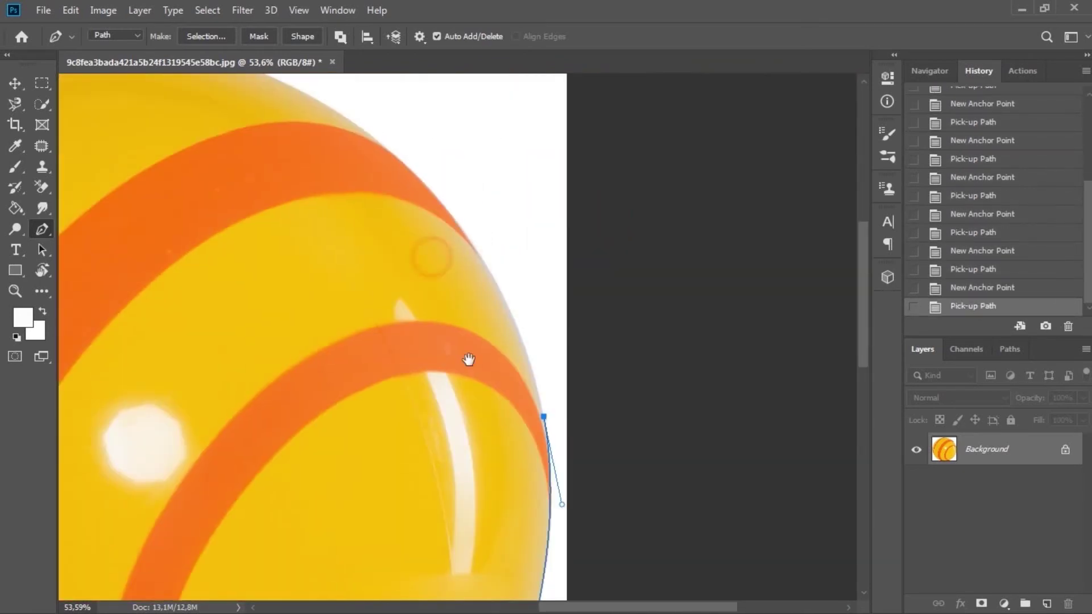
{"action": "mouse_move", "coordinate": [278, 84]}
{"action": "left_mouse_down"}
{"action": "mouse_move", "coordinate": [429, 251]}
{"action": "mouse_move", "coordinate": [330, 309]}
{"action": "mouse_move", "coordinate": [538, 230]}
{"action": "left_mouse_up"}
{"action": "left_click", "coordinate": [427, 248]}
{"action": "left_click", "coordinate": [376, 299]}
{"action": "left_click", "coordinate": [403, 272]}
{"action": "left_click", "coordinate": [328, 329]}
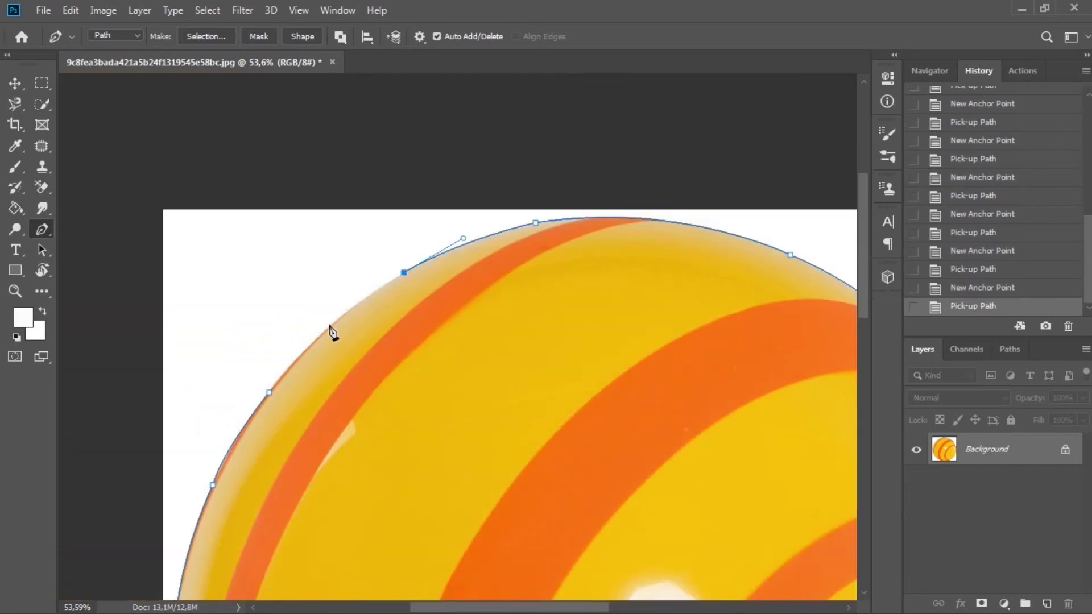
{"action": "left_click", "coordinate": [281, 374]}
{"action": "left_click", "coordinate": [269, 392]}
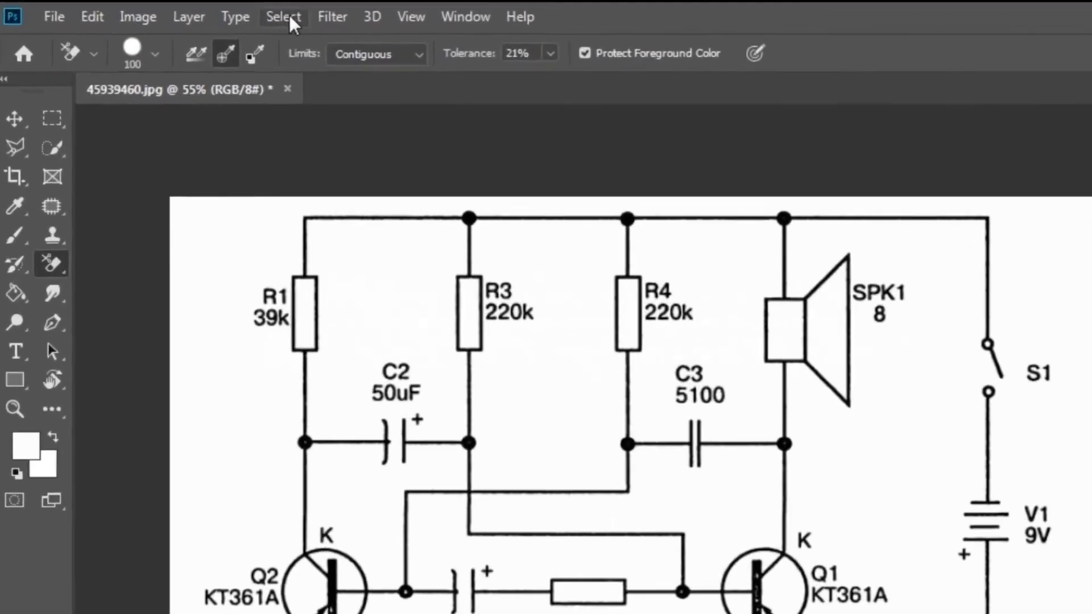
Step: Select the circuit diagram's white areas with Color Range, sampling the white background
{"action": "left_click", "coordinate": [211, 11]}
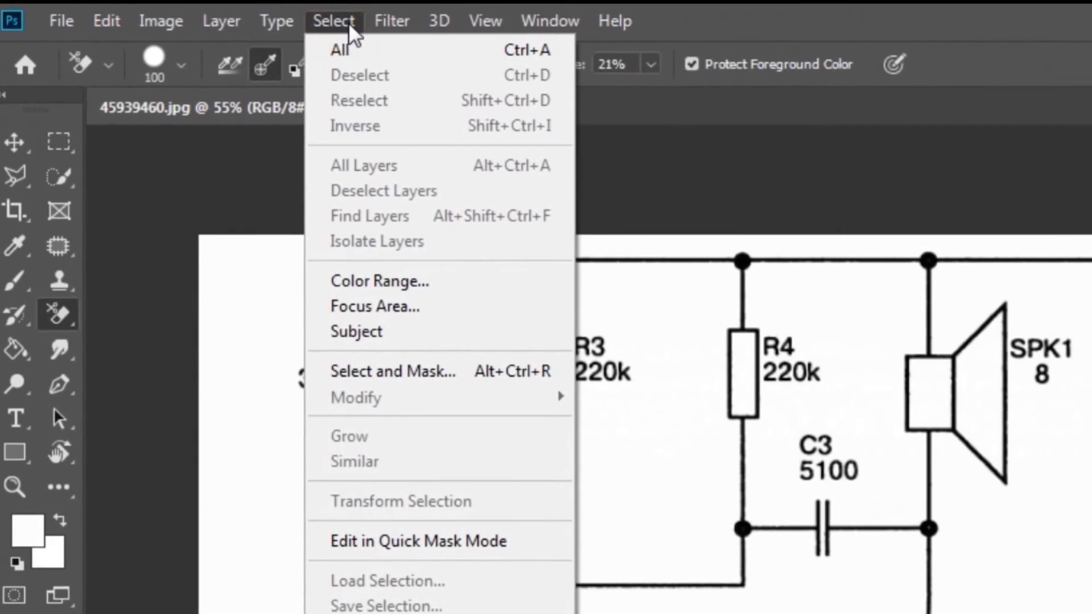
{"action": "left_click", "coordinate": [430, 281]}
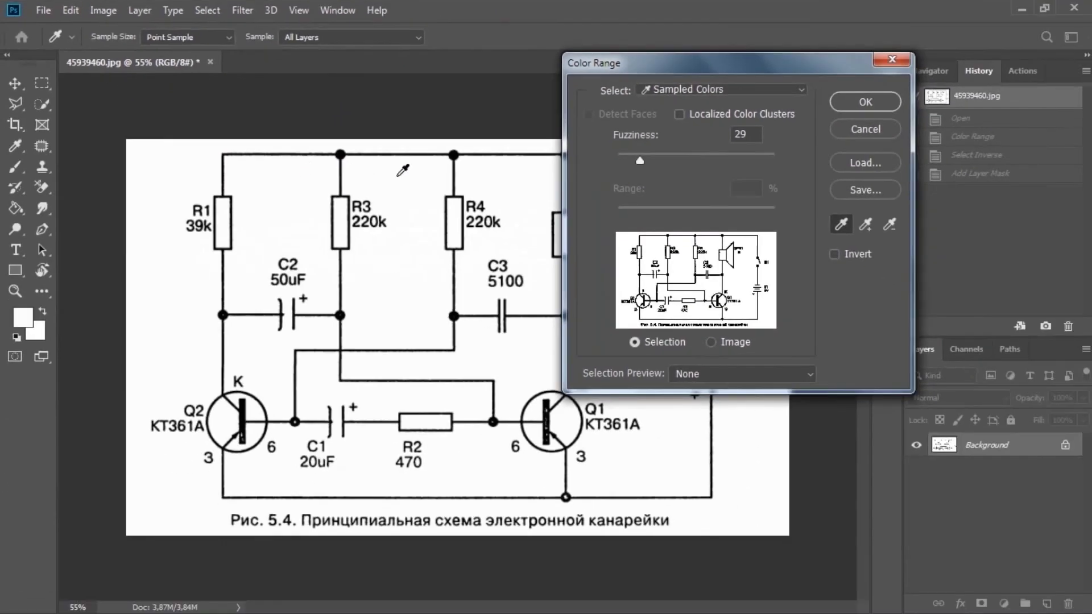
{"action": "left_click", "coordinate": [462, 156]}
{"action": "left_click", "coordinate": [419, 182]}
{"action": "left_click", "coordinate": [415, 176]}
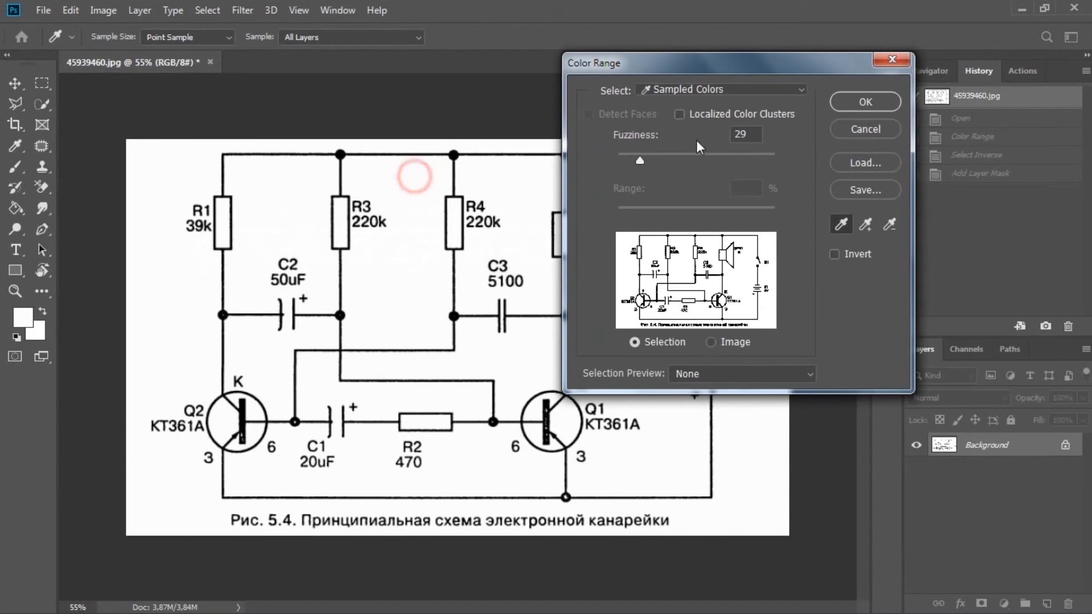
{"action": "left_click", "coordinate": [864, 102]}
{"action": "key", "text": "e"}
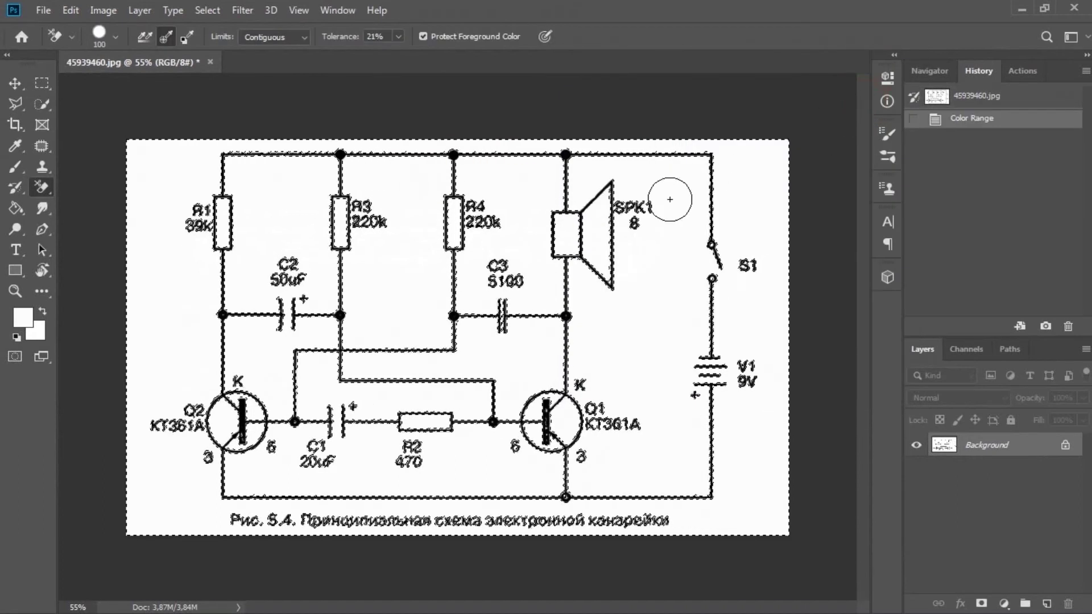
{"action": "left_click", "coordinate": [212, 15]}
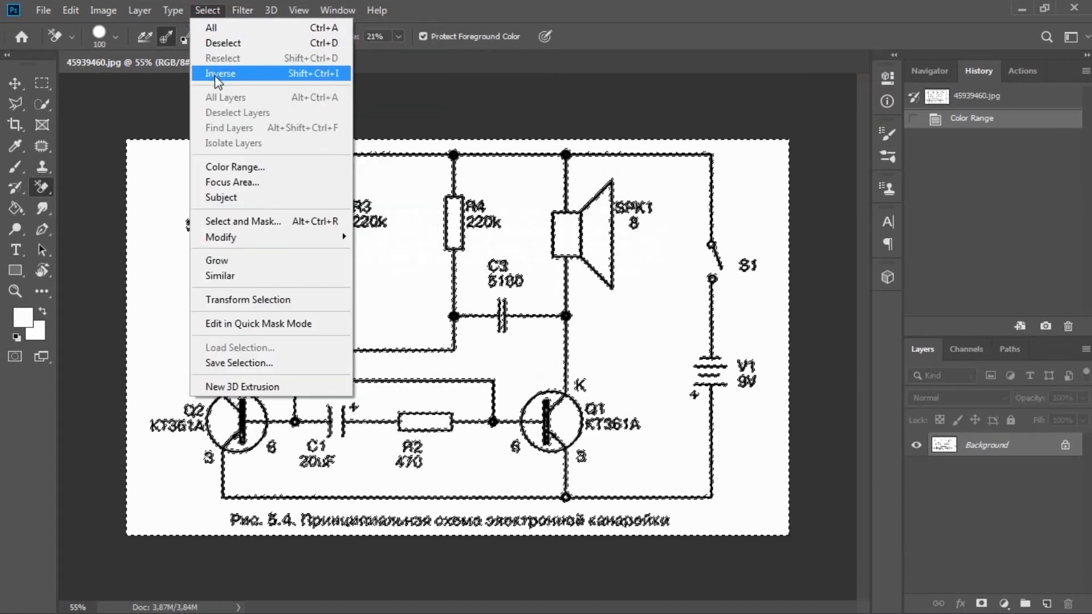